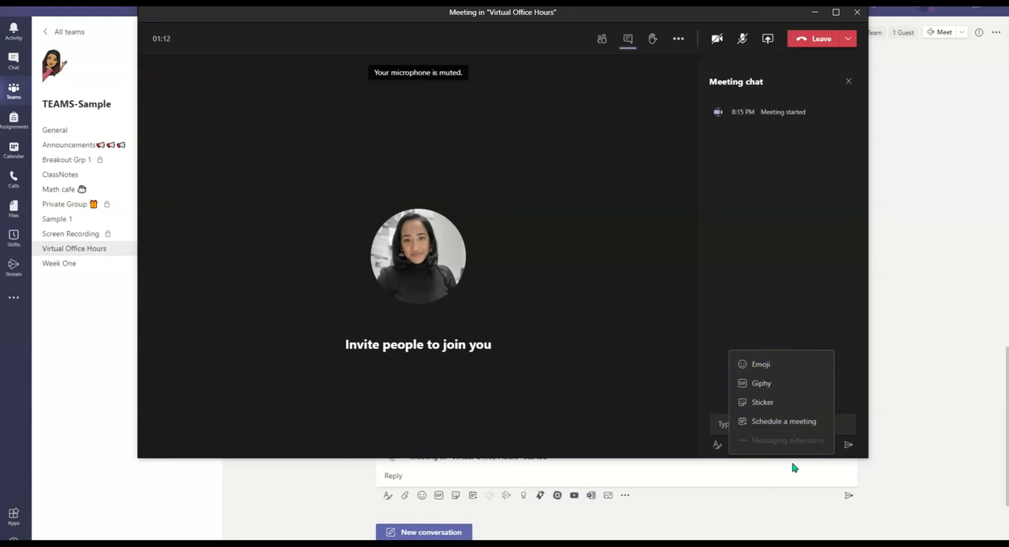
Find the Forms app and start a poll in the reply to the ongoing Virtual Office Hours meeting post.
{"action": "left_click", "coordinate": [908, 233]}
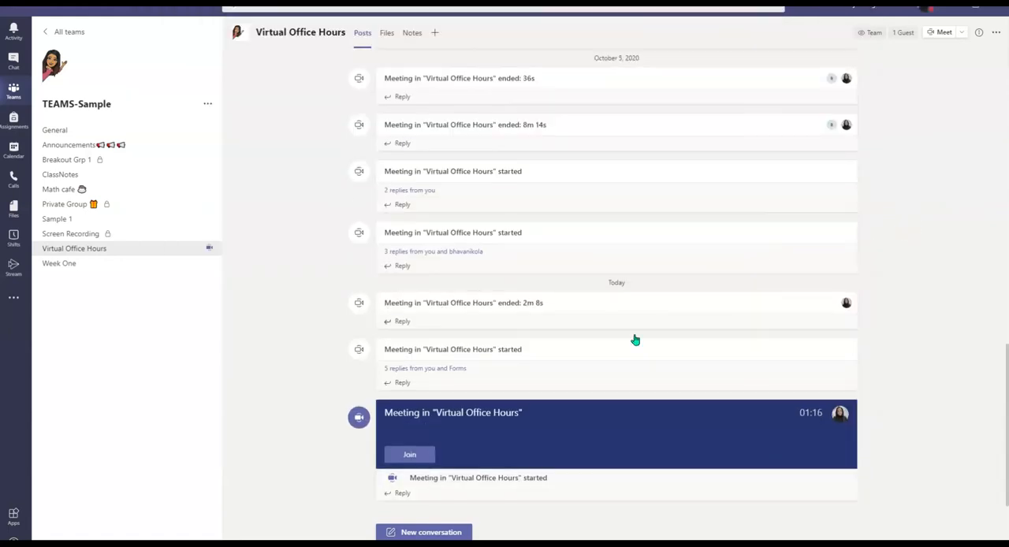
{"action": "left_click", "coordinate": [402, 492]}
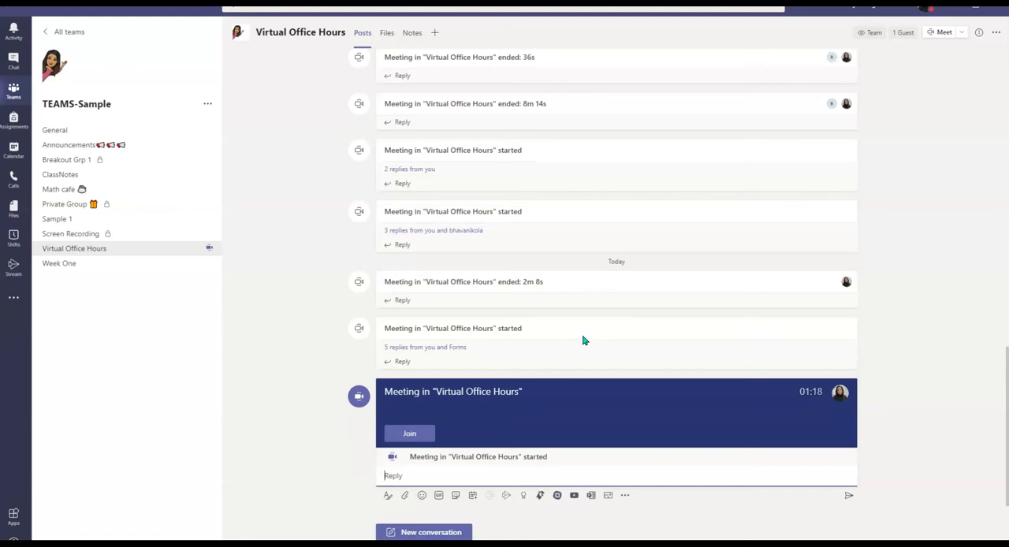
{"action": "left_click", "coordinate": [437, 474]}
{"action": "left_click", "coordinate": [624, 496]}
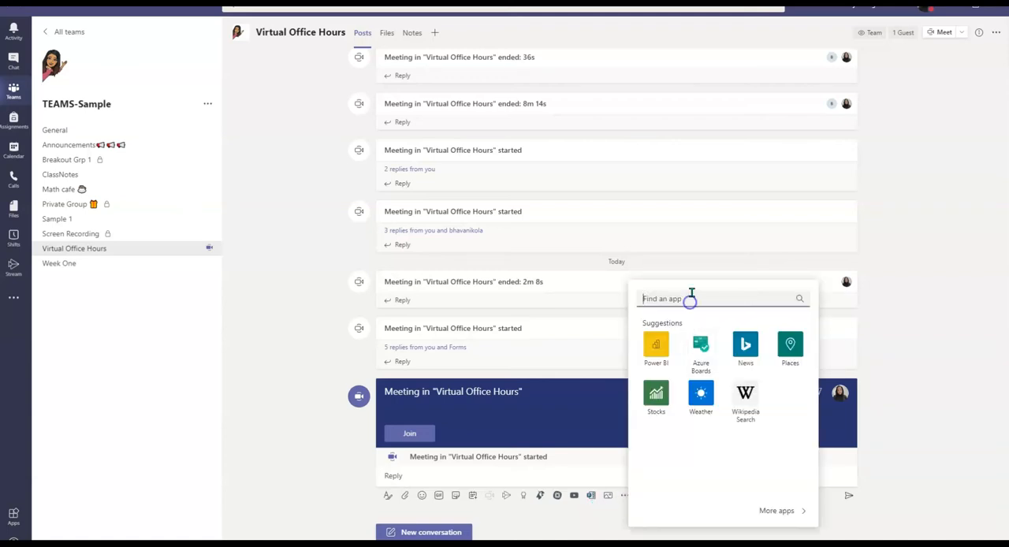
{"action": "type", "text": "forms"}
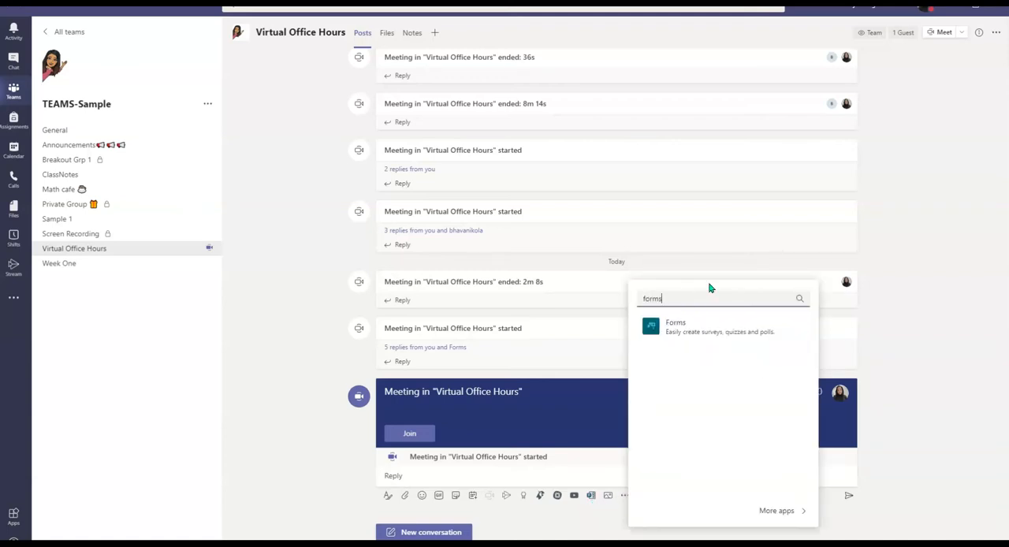
{"action": "left_click", "coordinate": [664, 329]}
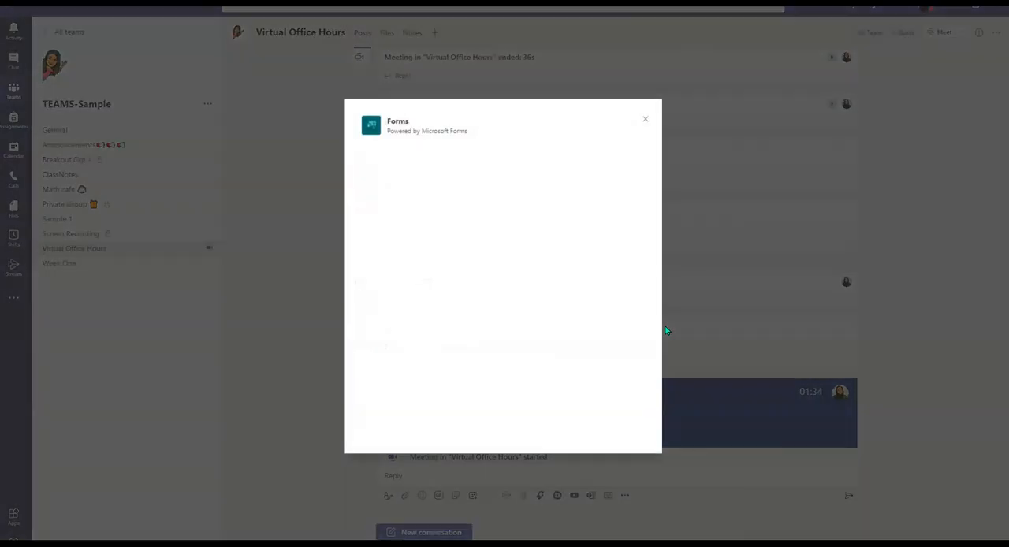
Set the poll's question to "Sample Question".
{"action": "left_click", "coordinate": [481, 173]}
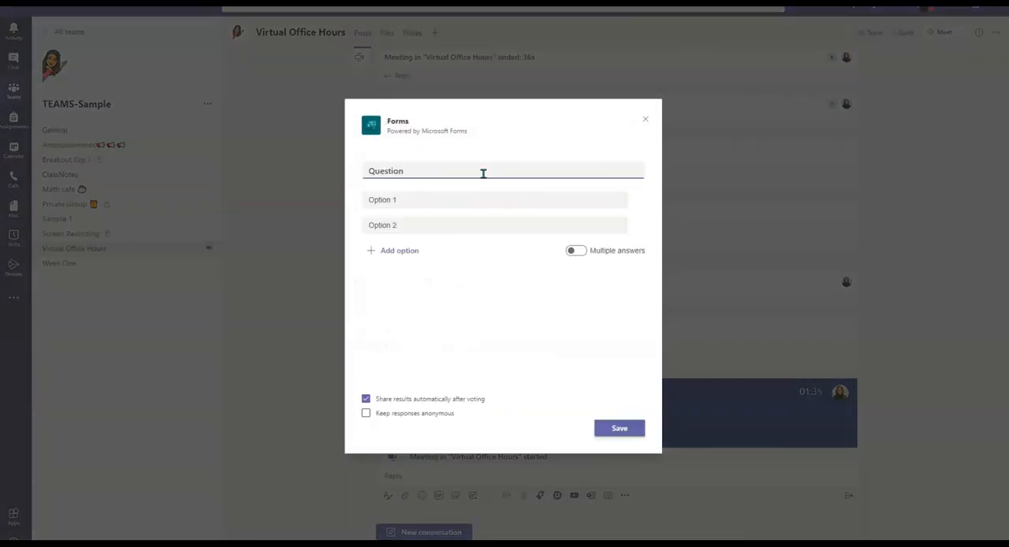
{"action": "left_click", "coordinate": [492, 162]}
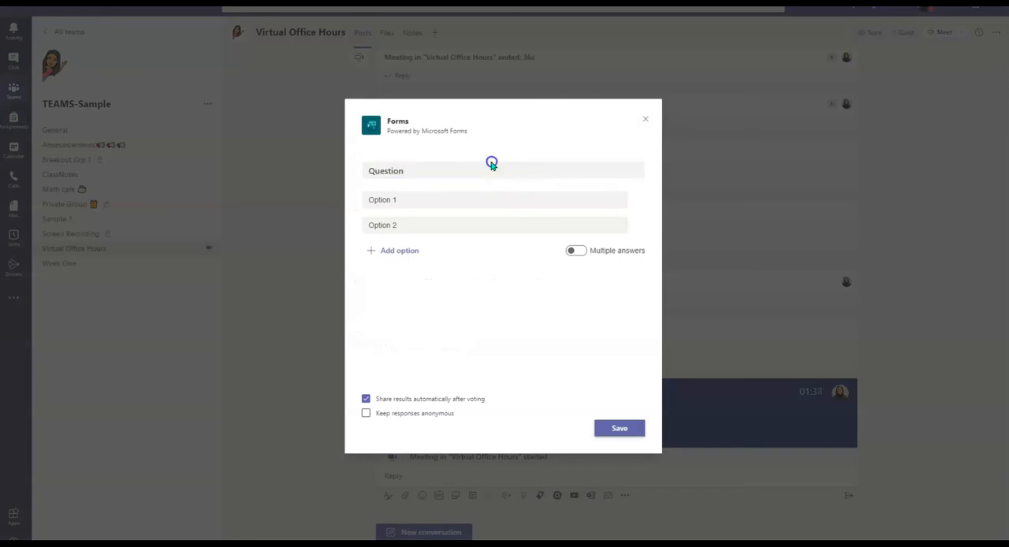
{"action": "left_click_drag", "start_coordinate": [487, 167], "coordinate": [360, 169]}
{"action": "type", "text": "Sample Ques"}
Set the poll's answer options to A and B, then save and send the poll to the meeting conversation.
{"action": "left_click", "coordinate": [387, 199]}
{"action": "triple_click", "coordinate": [392, 199]}
{"action": "type", "text": "A"}
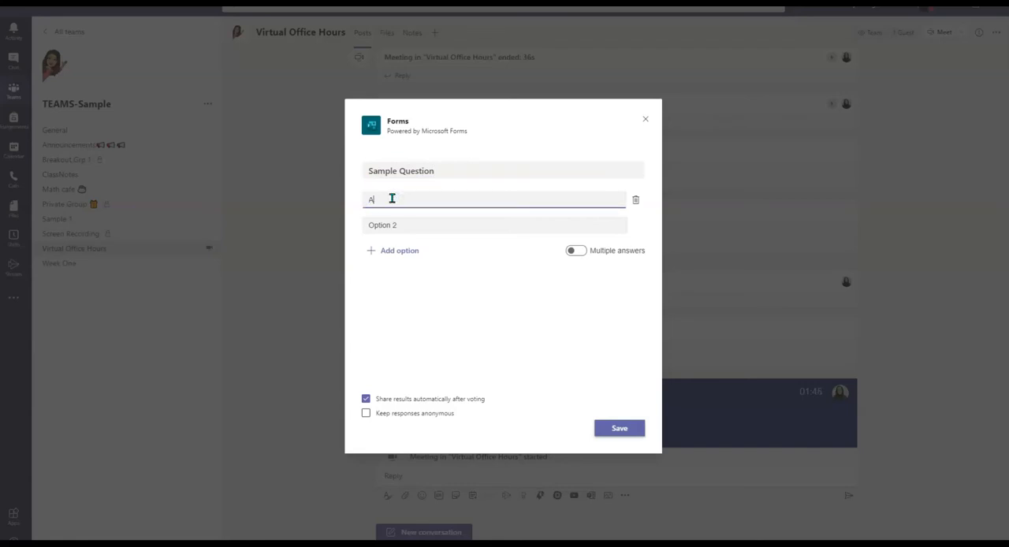
{"action": "triple_click", "coordinate": [406, 226]}
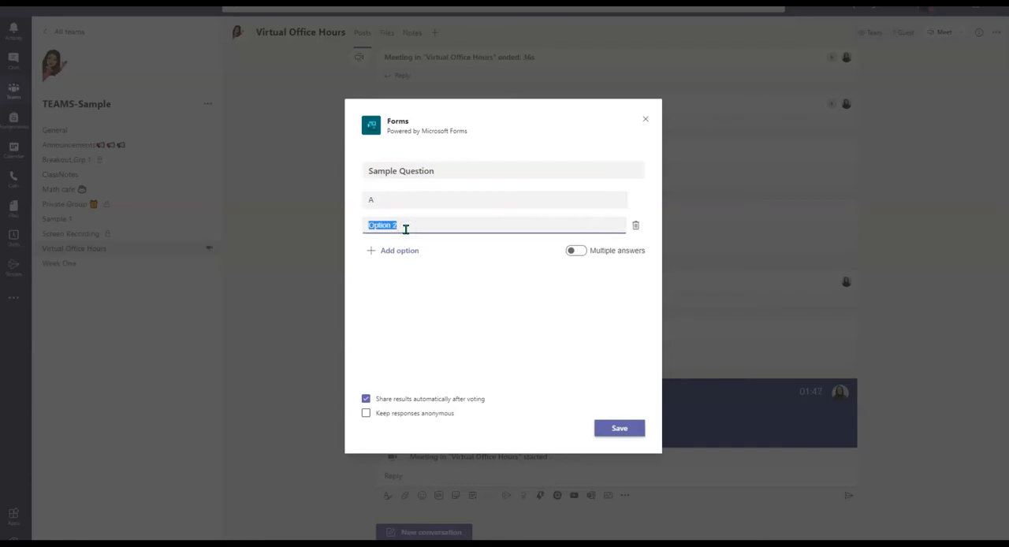
{"action": "type", "text": "B"}
{"action": "key", "text": "BackSpace"}
{"action": "type", "text": "B"}
{"action": "left_click", "coordinate": [616, 431]}
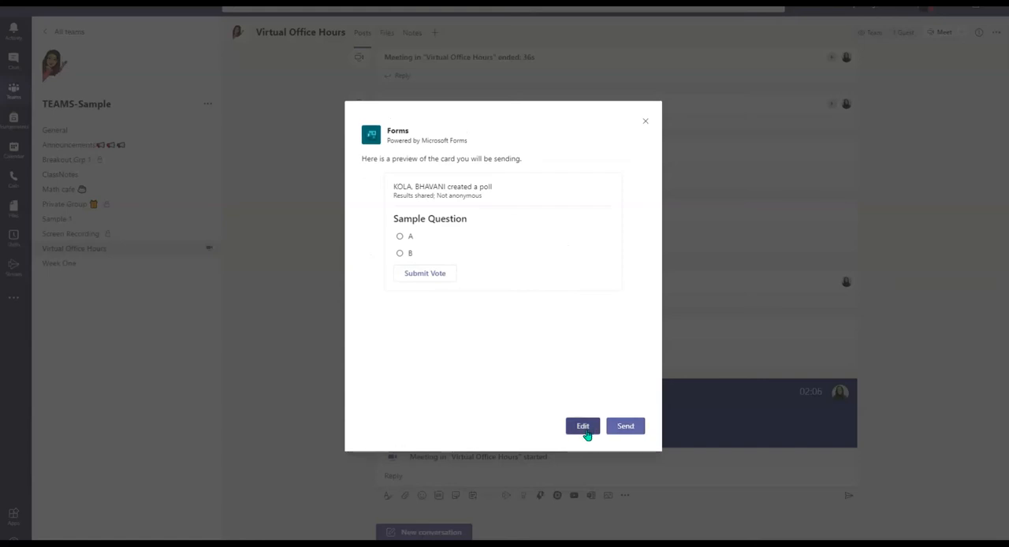
{"action": "left_click", "coordinate": [626, 430]}
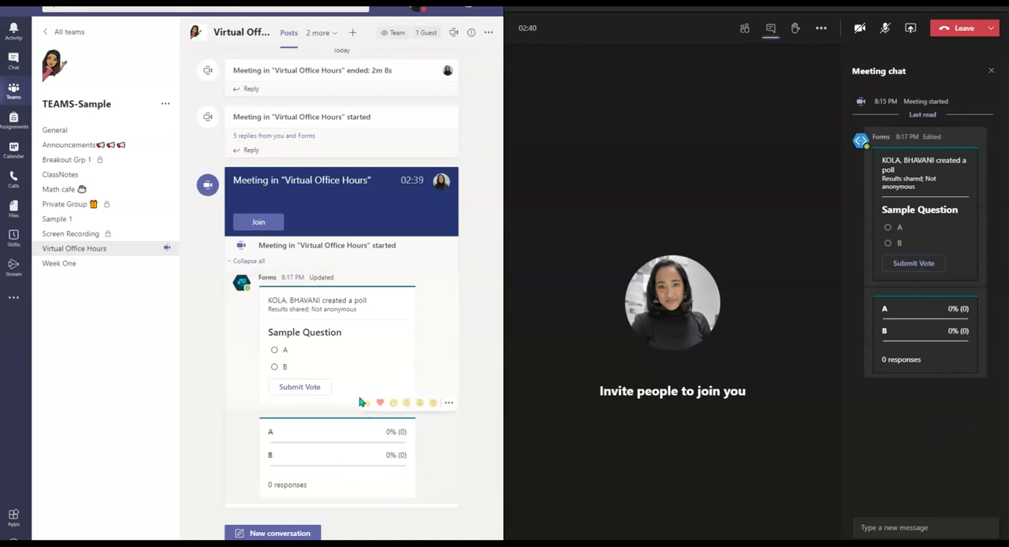
Create a second Forms poll in the meeting reply with the default question and options, and send it.
{"action": "scroll", "coordinate": [428, 363], "scroll_direction": "down", "scroll_amount": 1}
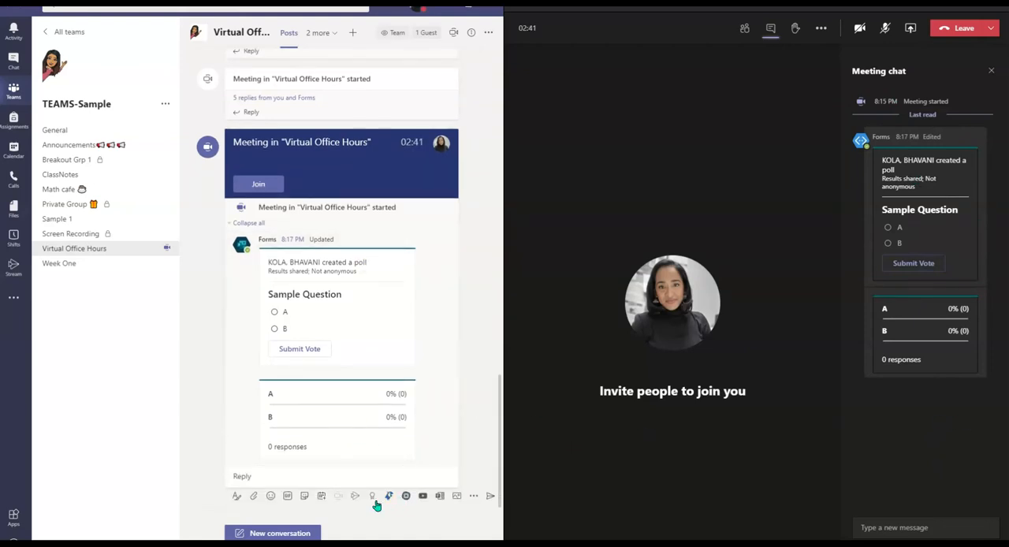
{"action": "left_click", "coordinate": [439, 497]}
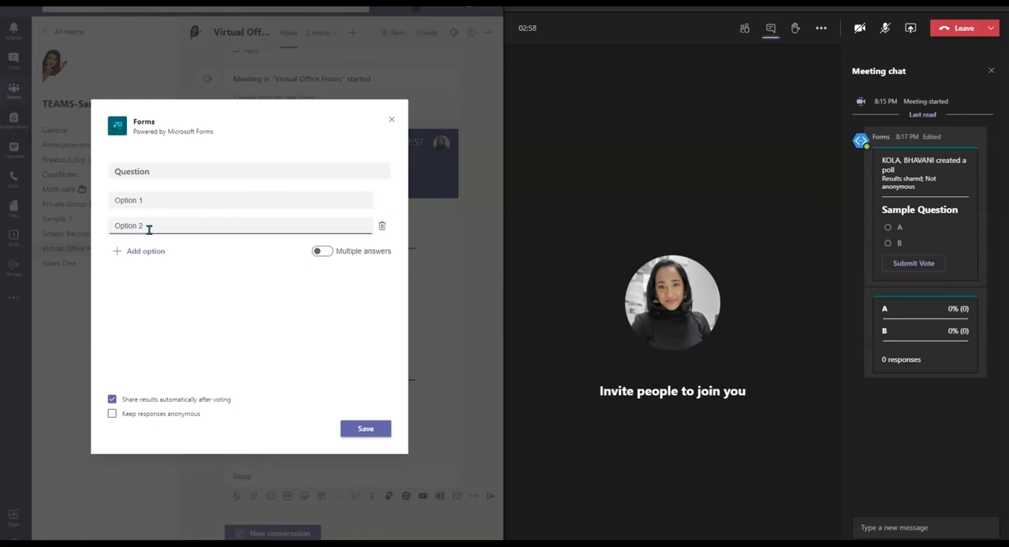
{"action": "left_click", "coordinate": [385, 430]}
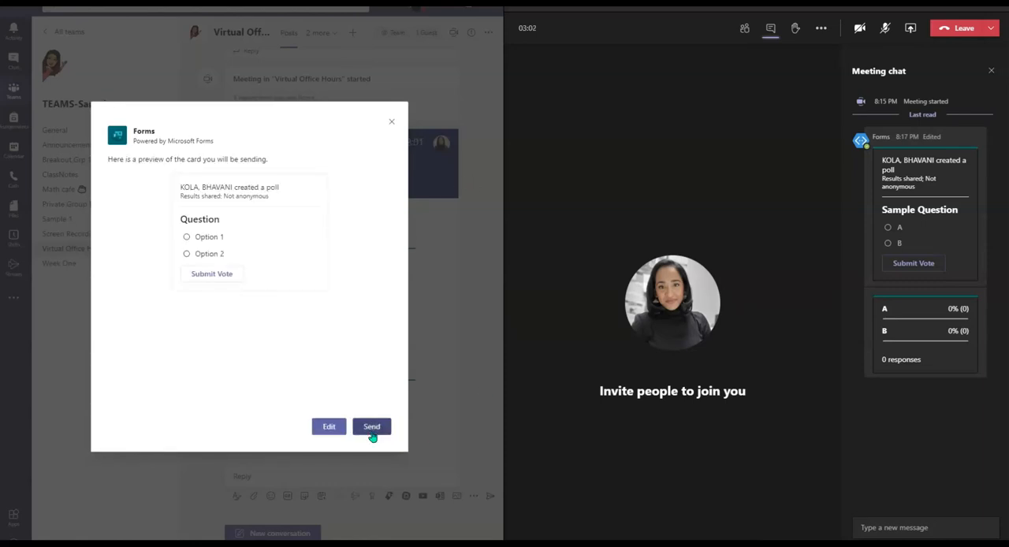
{"action": "left_click", "coordinate": [372, 428]}
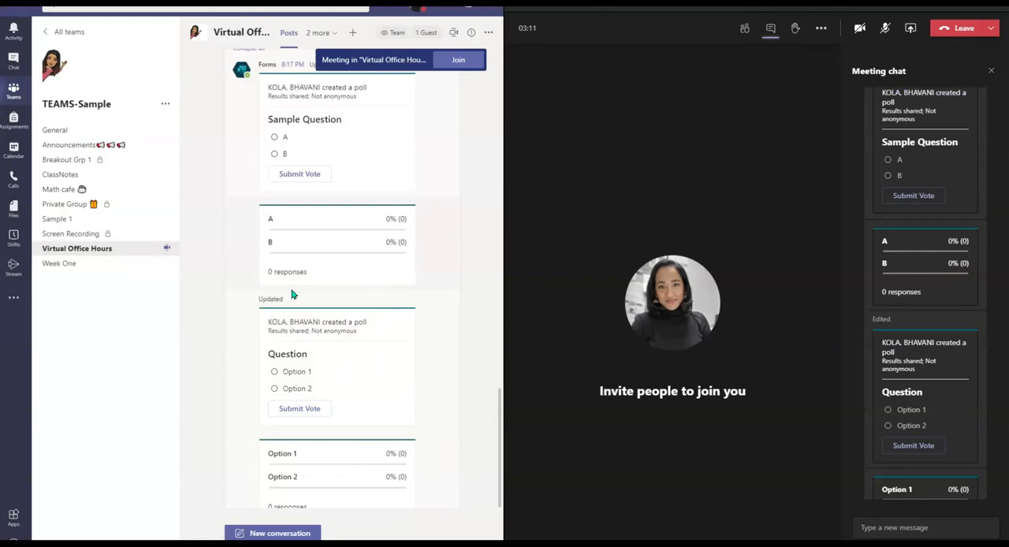
Vote A in the Sample Question poll and Option 2 in the second poll from the meeting chat.
{"action": "left_click", "coordinate": [888, 159]}
{"action": "left_click", "coordinate": [905, 195]}
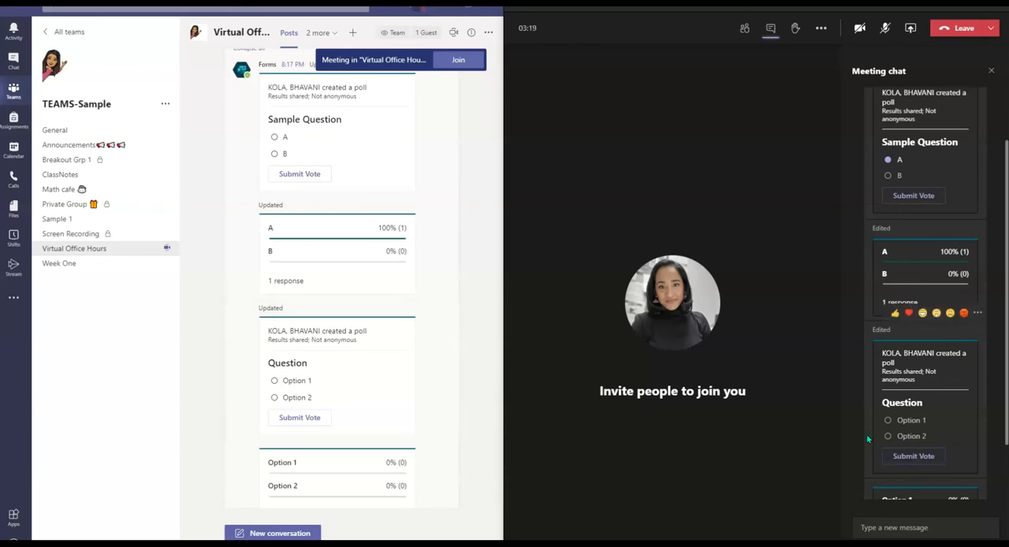
{"action": "left_click", "coordinate": [889, 436]}
{"action": "left_click", "coordinate": [913, 455]}
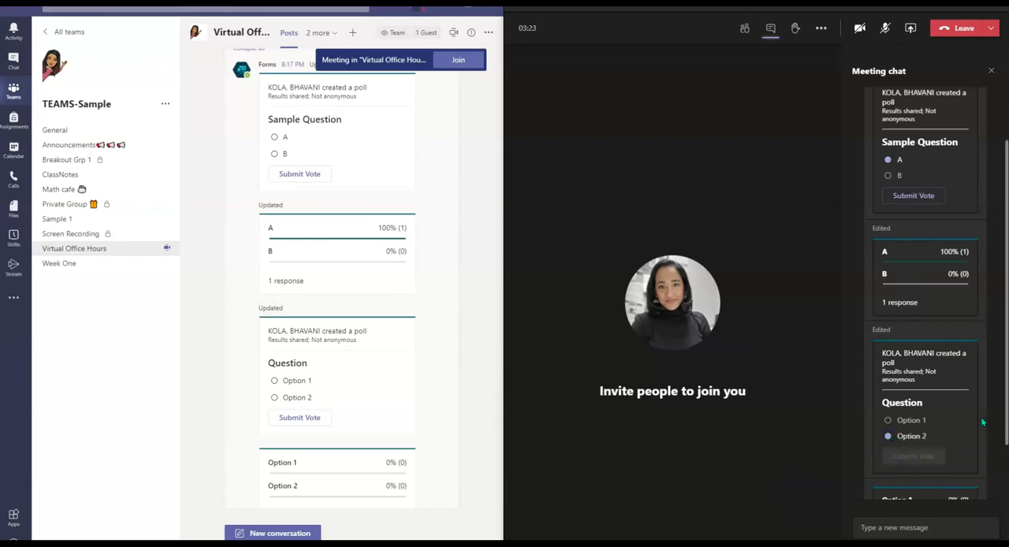
{"action": "scroll", "coordinate": [984, 423], "scroll_direction": "down", "scroll_amount": 2}
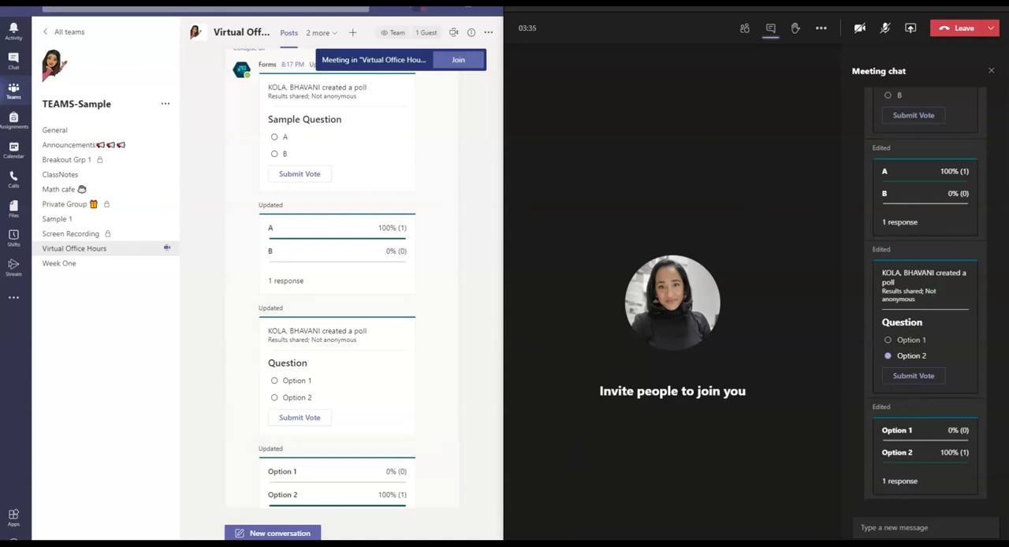
Switch to Microsoft Forms in the browser and review the responses and individual results of the Sample Question poll.
{"action": "mouse_move", "coordinate": [206, 539]}
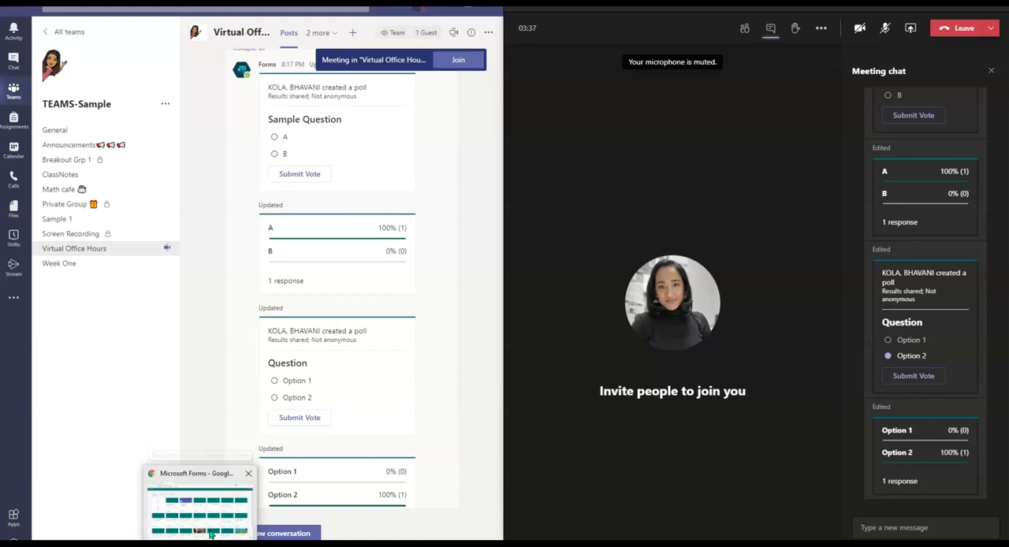
{"action": "left_click", "coordinate": [211, 534]}
{"action": "left_click", "coordinate": [41, 18]}
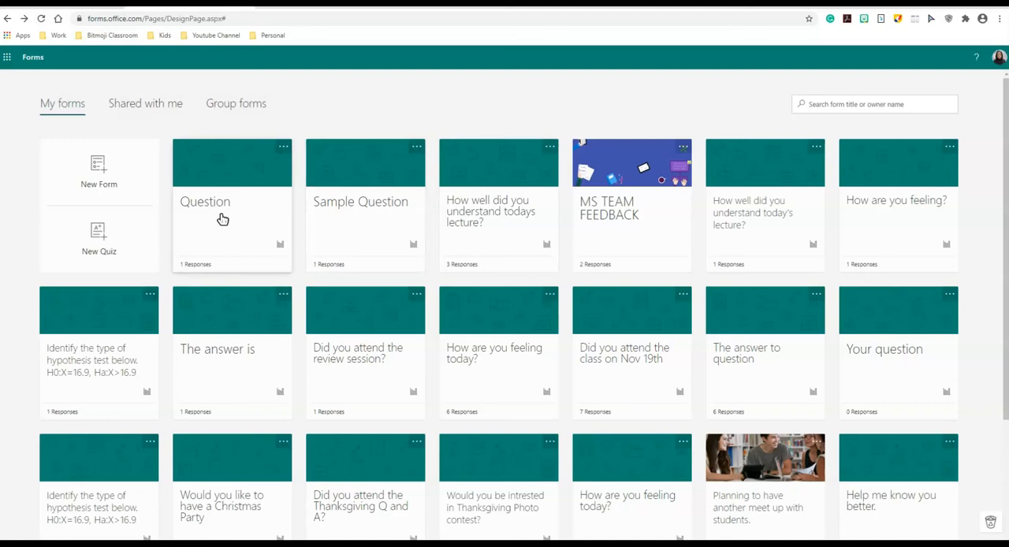
{"action": "left_click", "coordinate": [362, 205]}
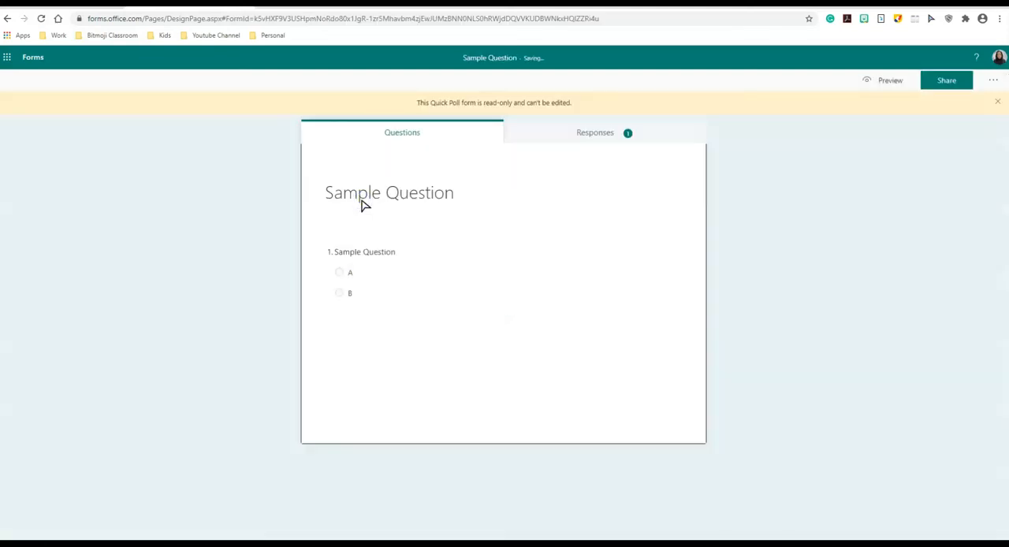
{"action": "left_click", "coordinate": [591, 133]}
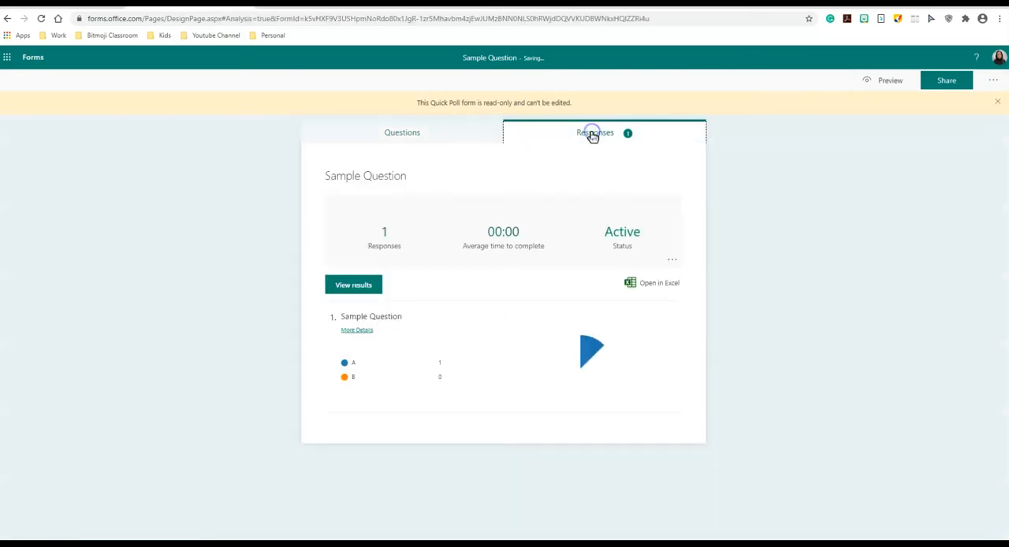
{"action": "left_click", "coordinate": [349, 286]}
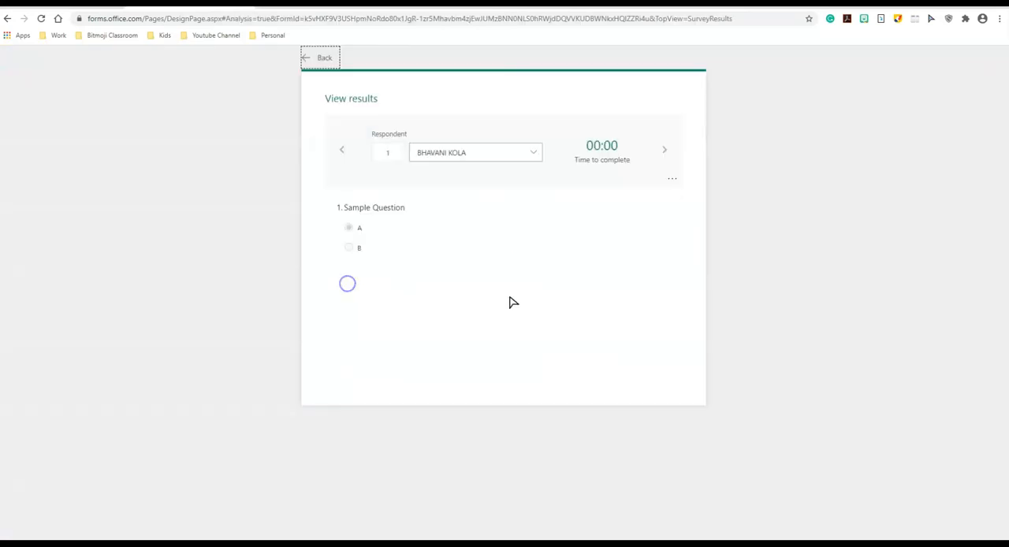
{"action": "left_click", "coordinate": [311, 62]}
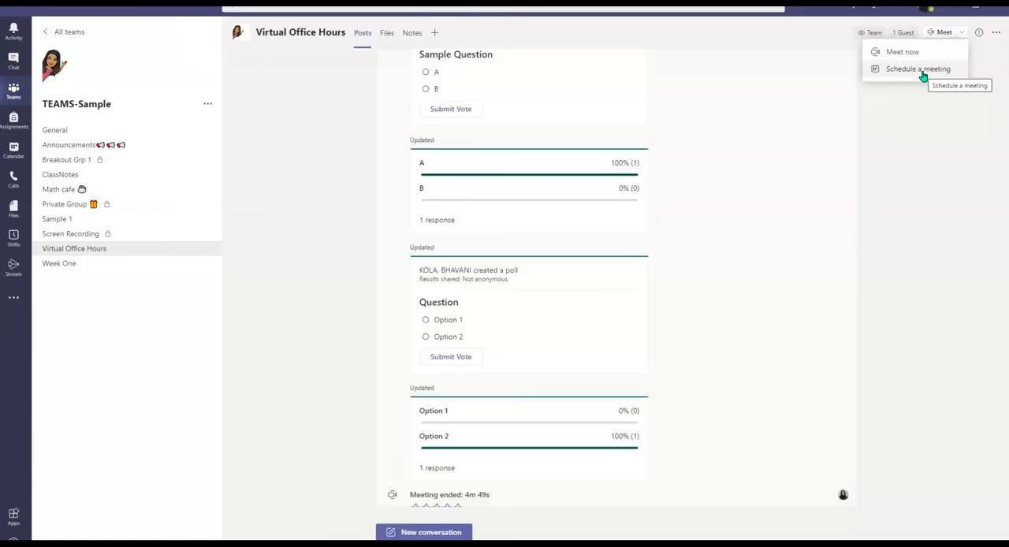
Schedule a meeting titled "Sample Polls Meeting." in the Virtual Office Hours channel and send it.
{"action": "left_click", "coordinate": [923, 72]}
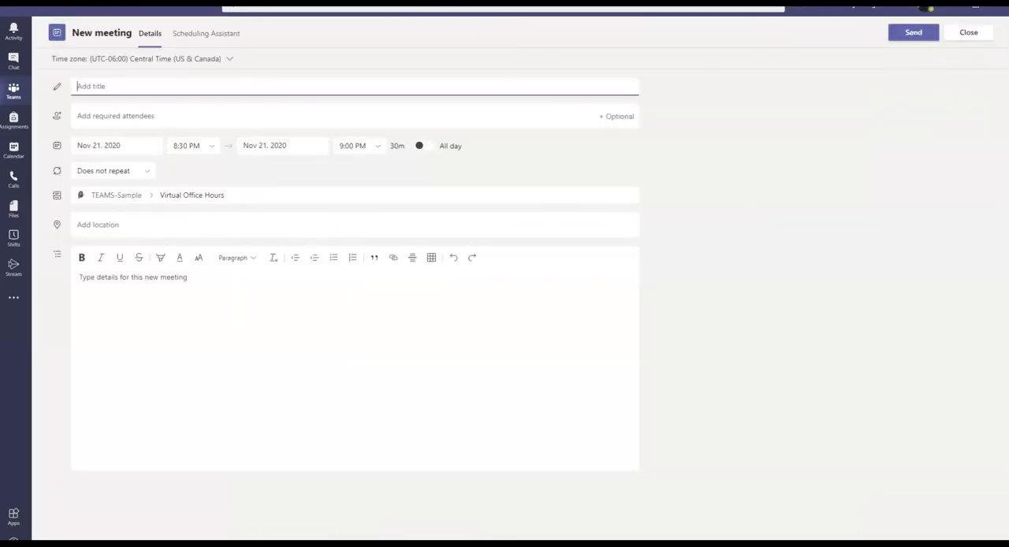
{"action": "left_click", "coordinate": [117, 88]}
{"action": "type", "text": "Sample Polls Meeting."}
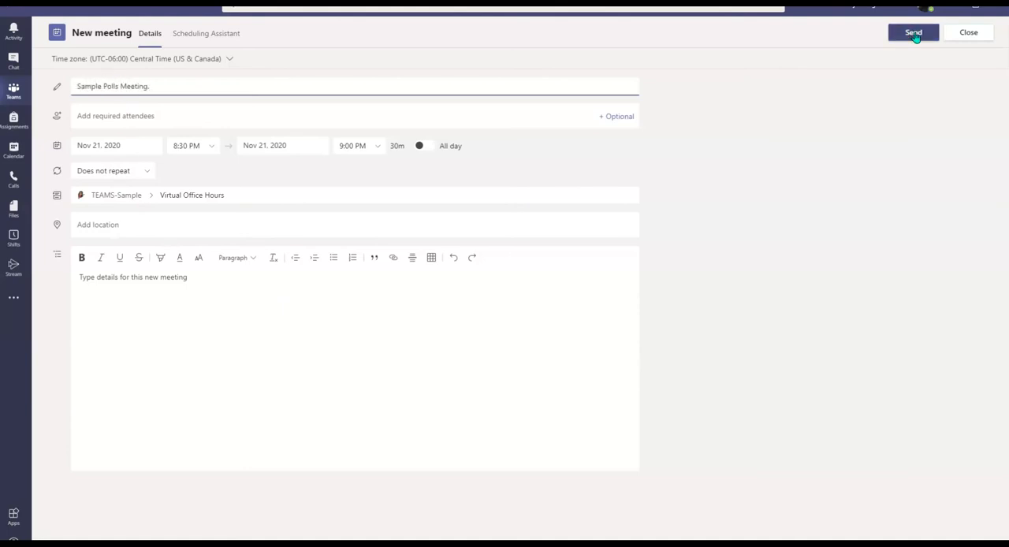
{"action": "left_click", "coordinate": [914, 34]}
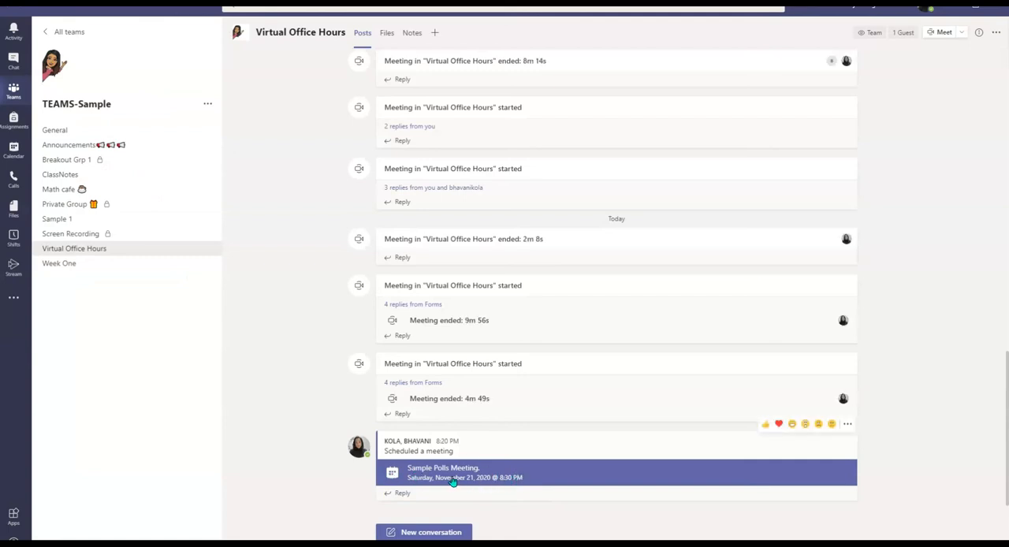
Open the chat of the scheduled Sample Polls Meeting and start a new Forms poll there.
{"action": "left_click", "coordinate": [496, 475]}
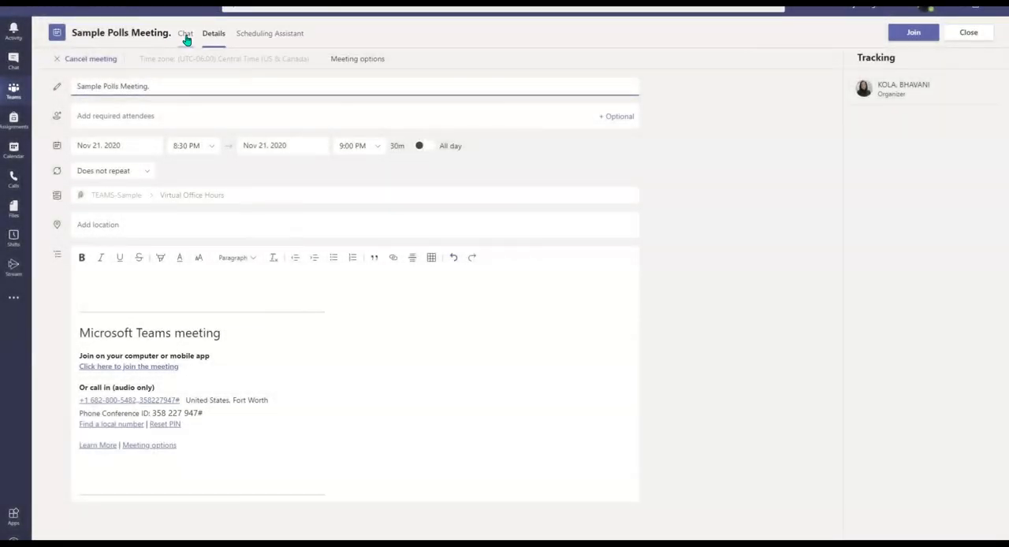
{"action": "left_click", "coordinate": [185, 35]}
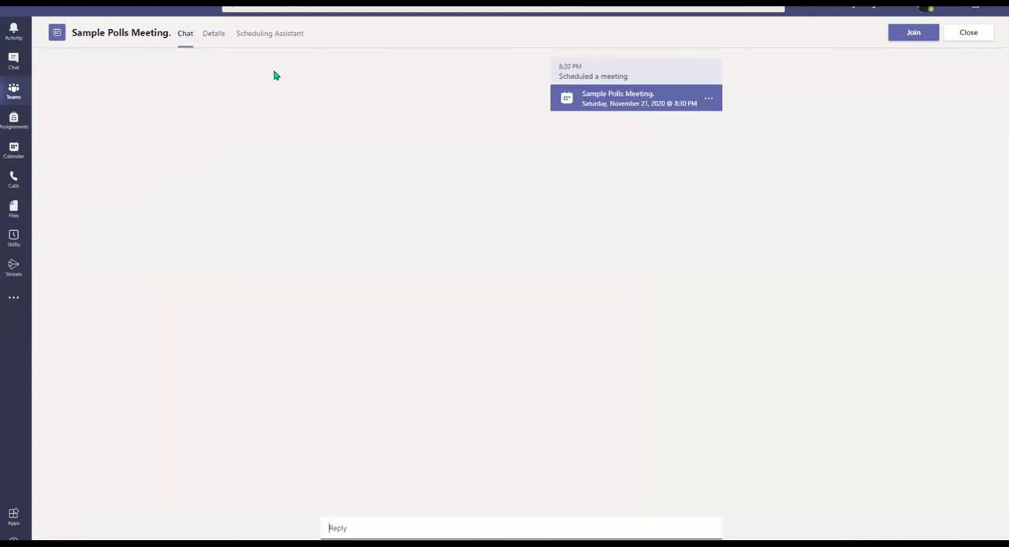
{"action": "left_click", "coordinate": [975, 8]}
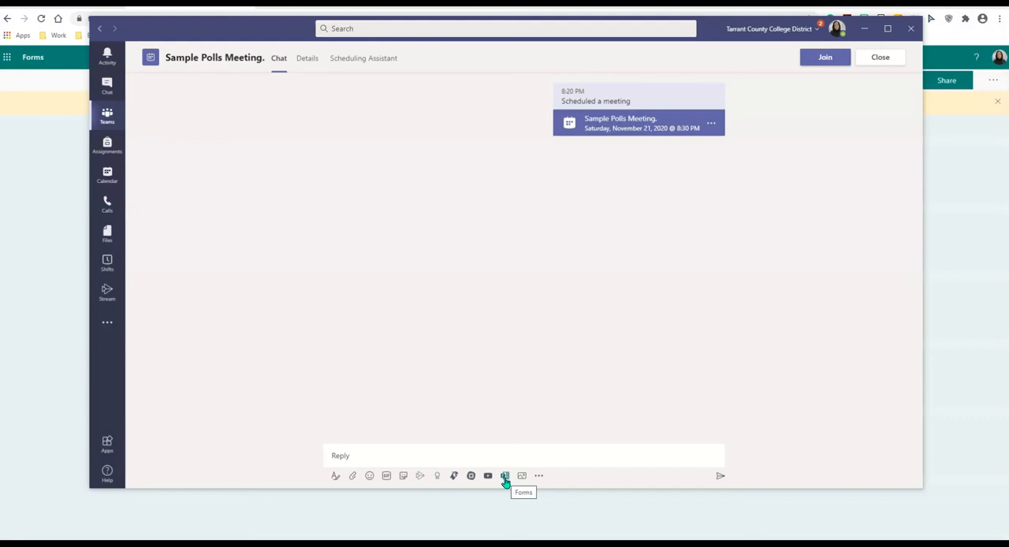
{"action": "left_click", "coordinate": [541, 477]}
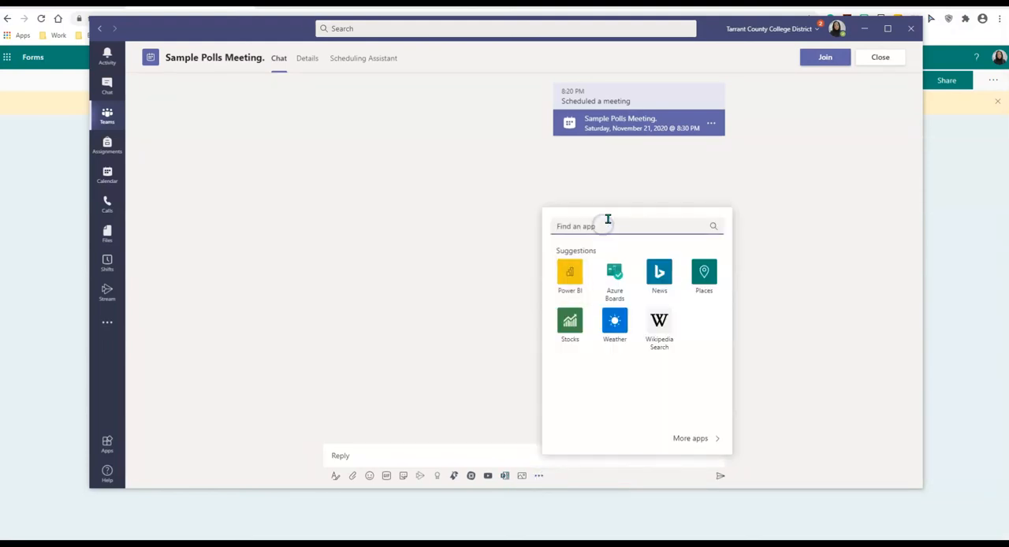
{"action": "type", "text": "forms"}
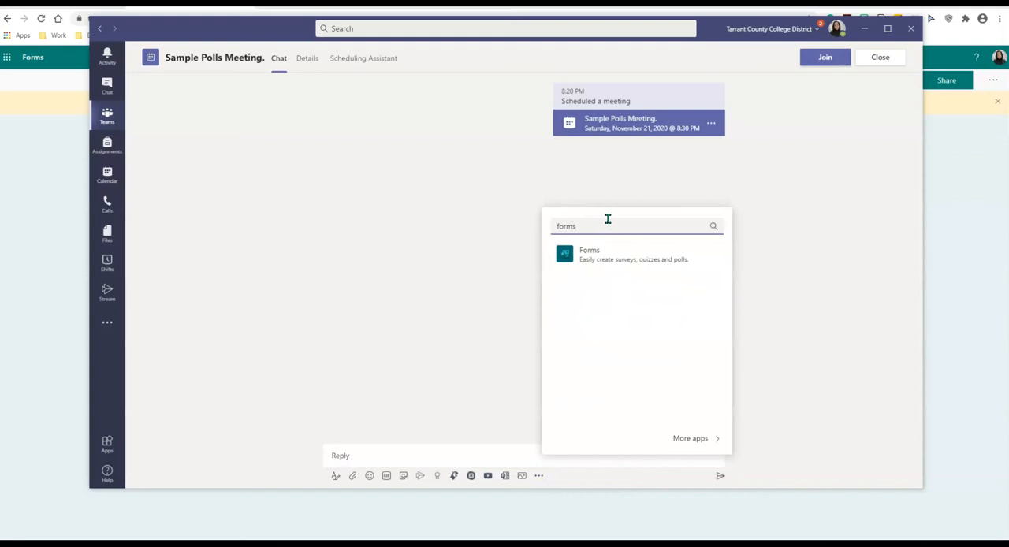
{"action": "left_click", "coordinate": [579, 260]}
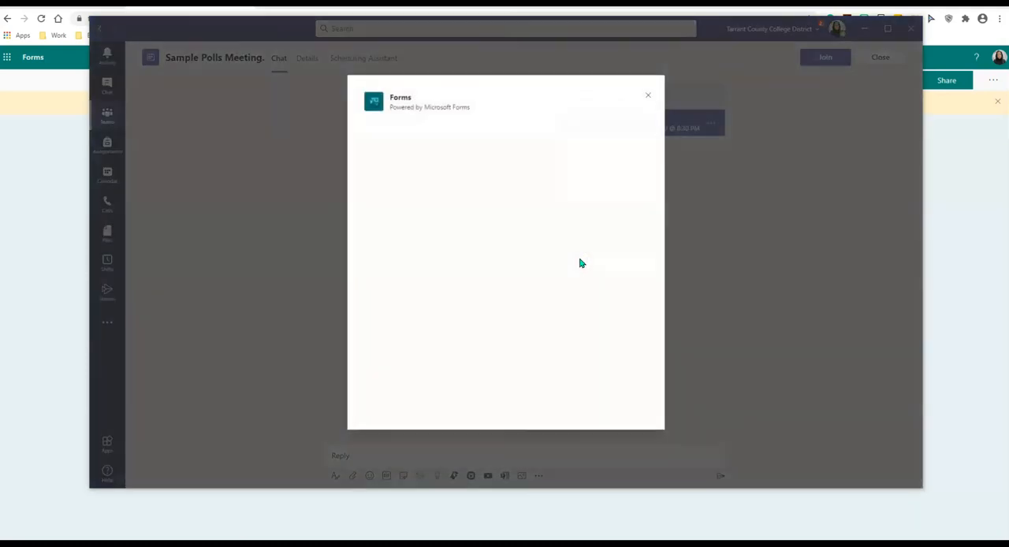
Enter "Did you read page 141" as the poll's question.
{"action": "left_click", "coordinate": [467, 147]}
{"action": "left_click_drag", "start_coordinate": [467, 148], "coordinate": [341, 157]}
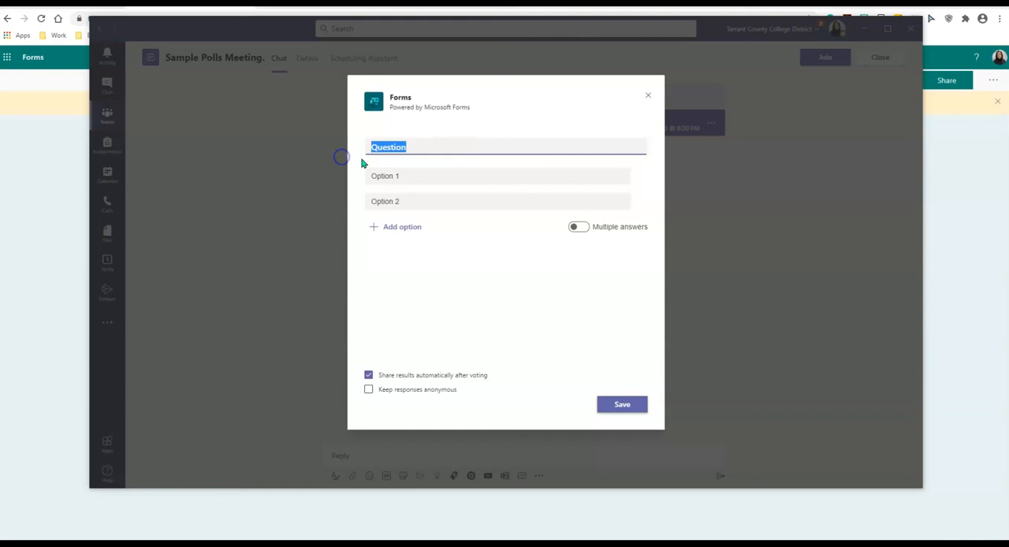
{"action": "type", "text": "Did you read page 141"}
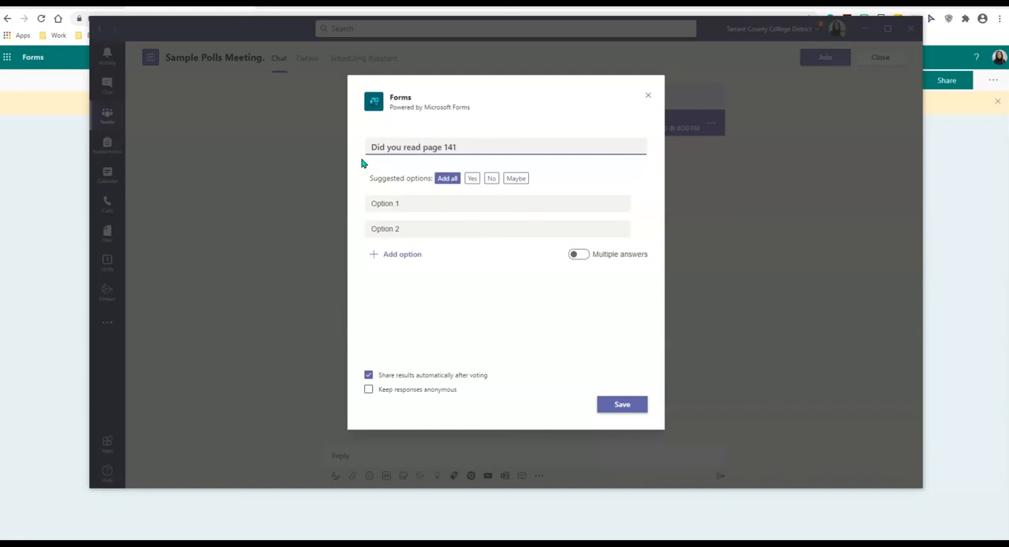
Add all suggested answers (Yes, No, Maybe) to the page 141 poll, save it and send it to the meeting chat.
{"action": "left_click", "coordinate": [446, 179]}
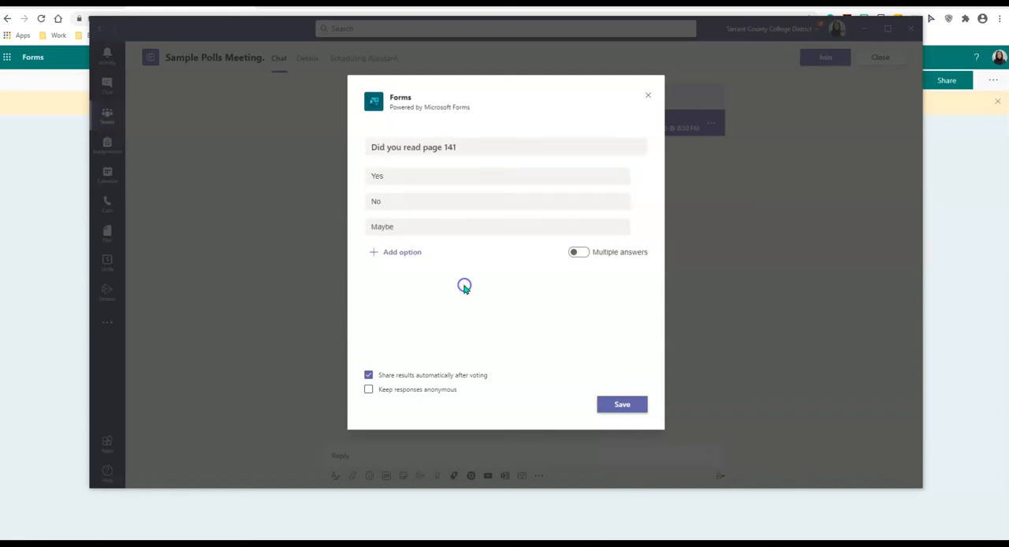
{"action": "left_click", "coordinate": [621, 407]}
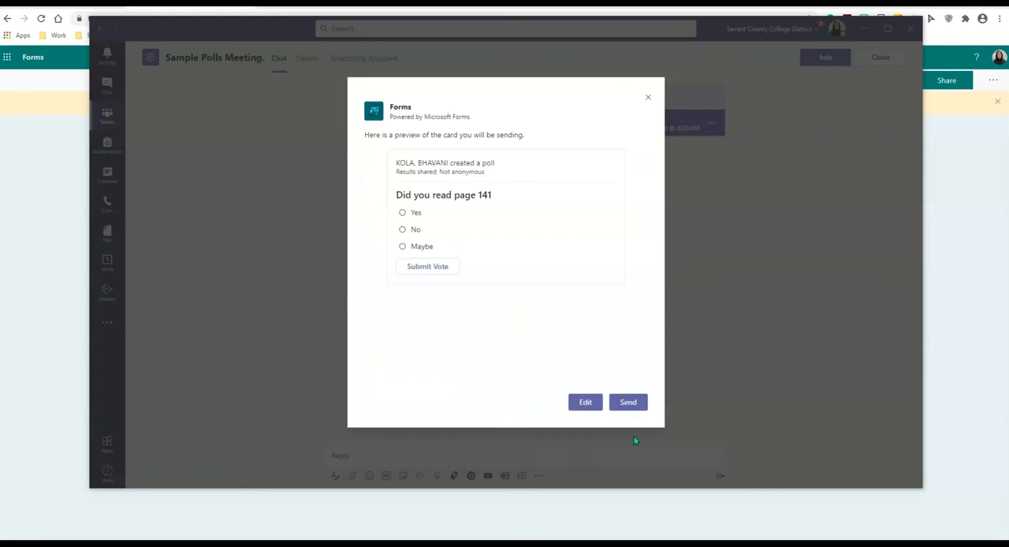
{"action": "left_click", "coordinate": [628, 408]}
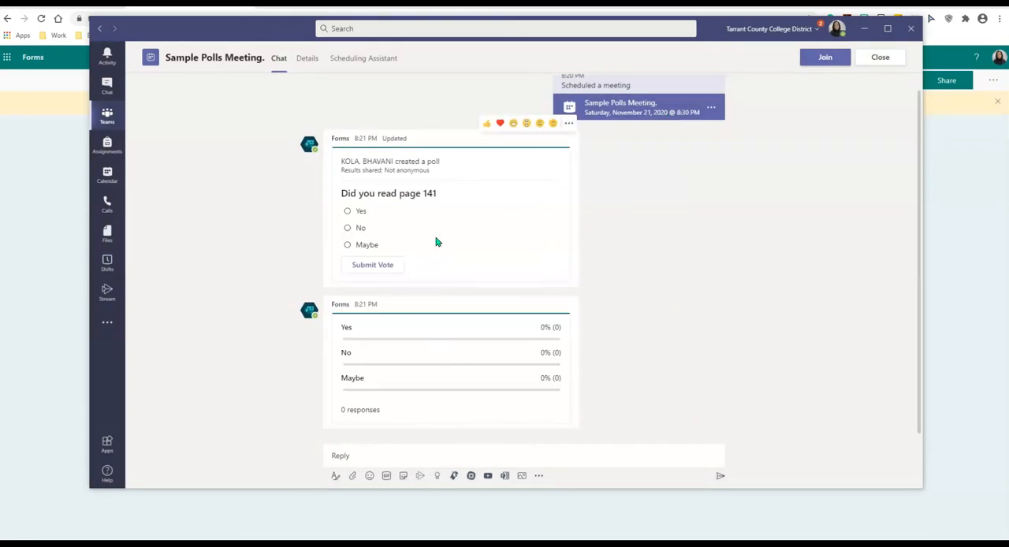
Return to the Virtual Office Hours channel posts and submit a Yes vote on the "Did you read page 141" poll.
{"action": "left_click", "coordinate": [107, 117]}
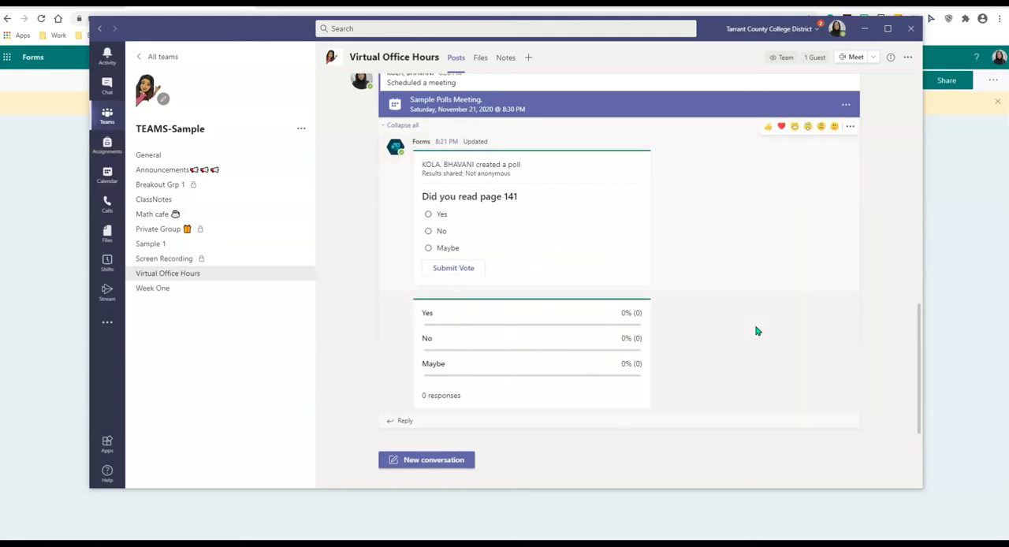
{"action": "left_click", "coordinate": [428, 213]}
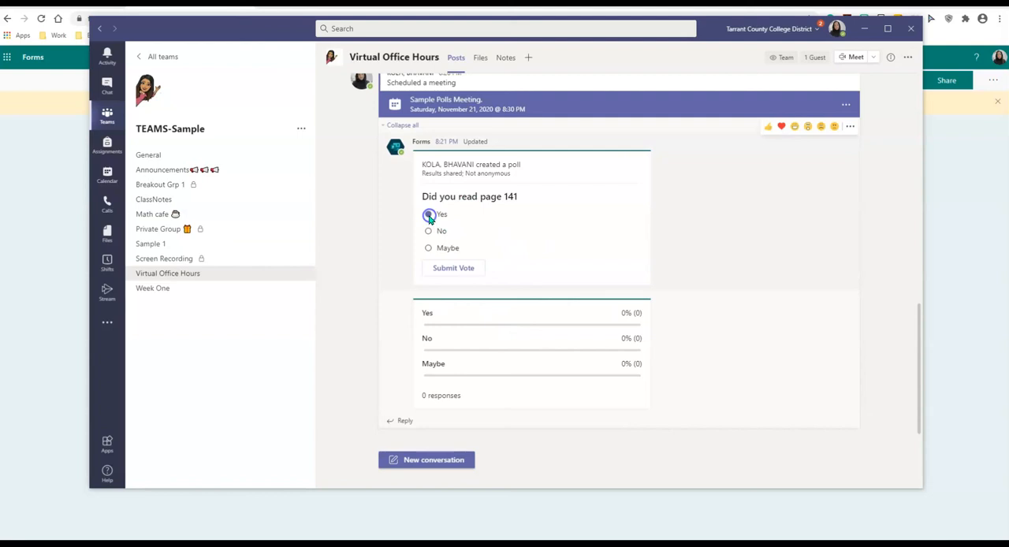
{"action": "left_click", "coordinate": [442, 269]}
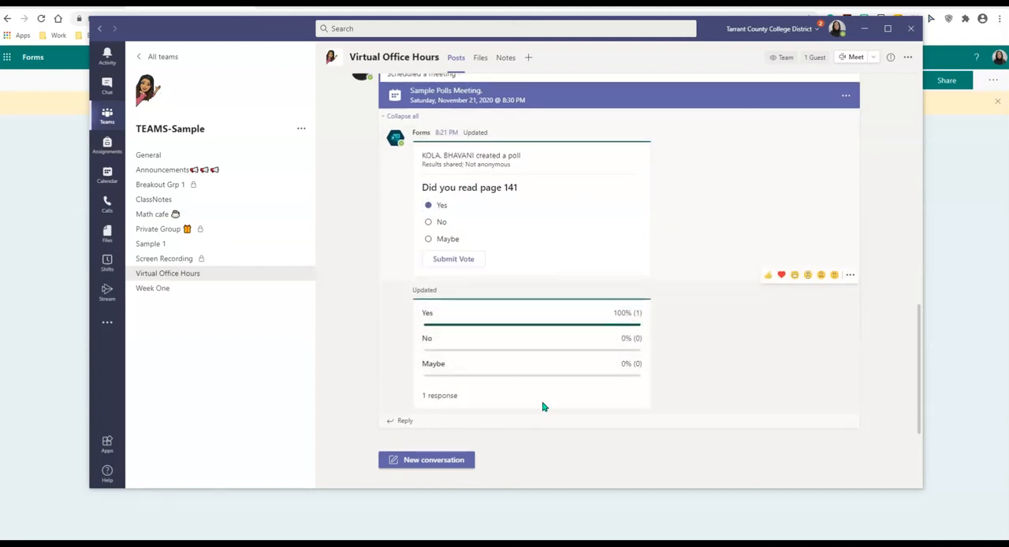
Switch to Microsoft Forms in the browser, go back to the My forms overview and refresh it.
{"action": "left_click", "coordinate": [300, 524]}
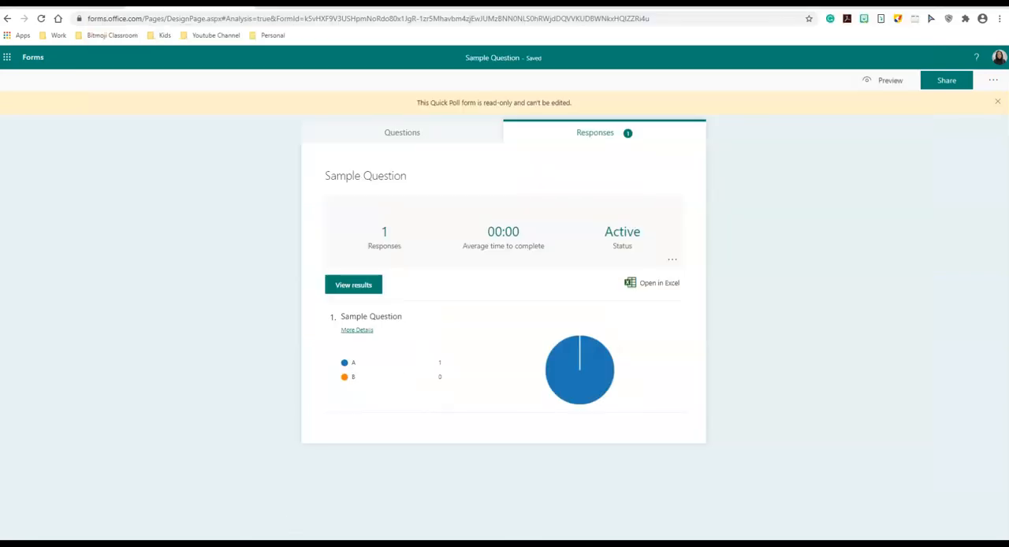
{"action": "left_click", "coordinate": [10, 19]}
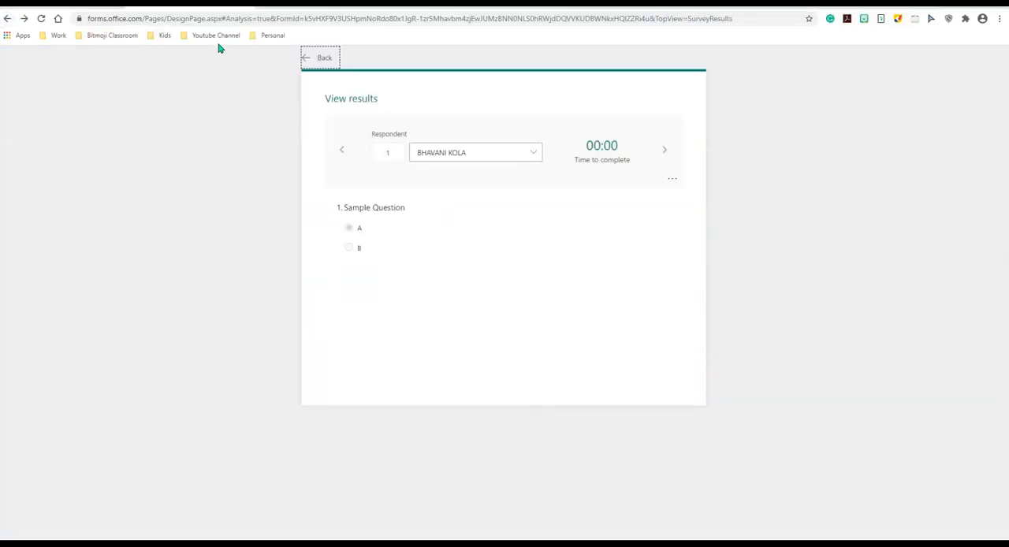
{"action": "left_click", "coordinate": [8, 18]}
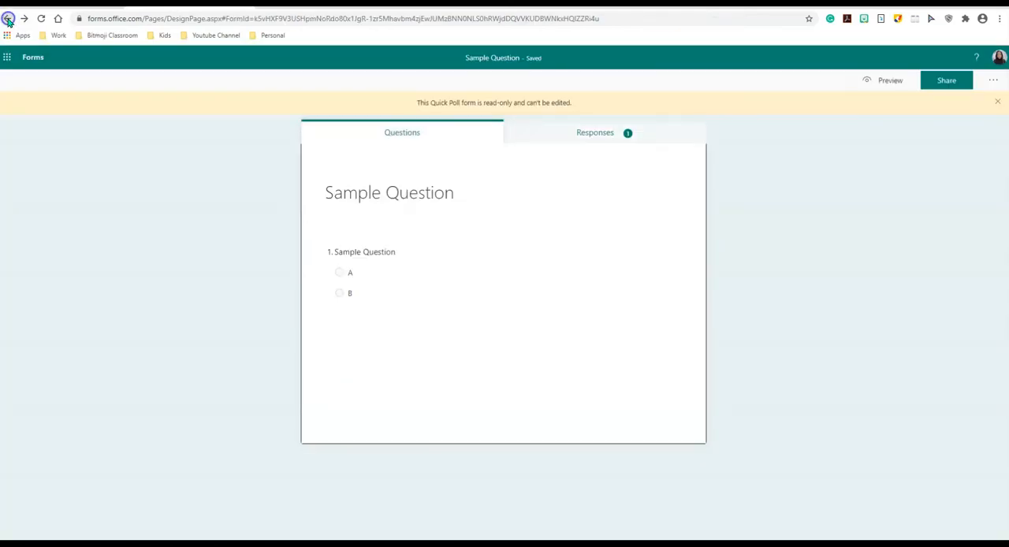
{"action": "left_click", "coordinate": [8, 18]}
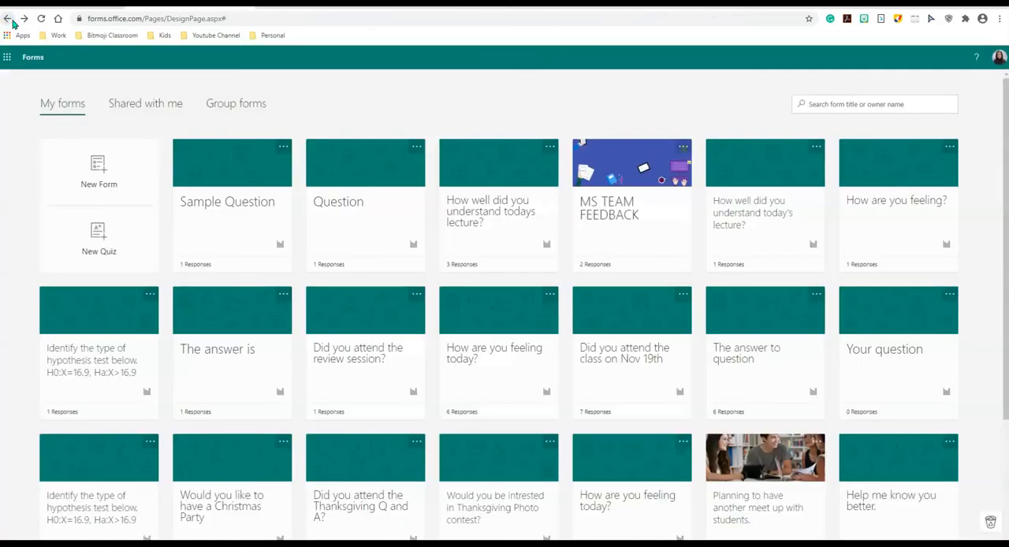
{"action": "left_click", "coordinate": [42, 23]}
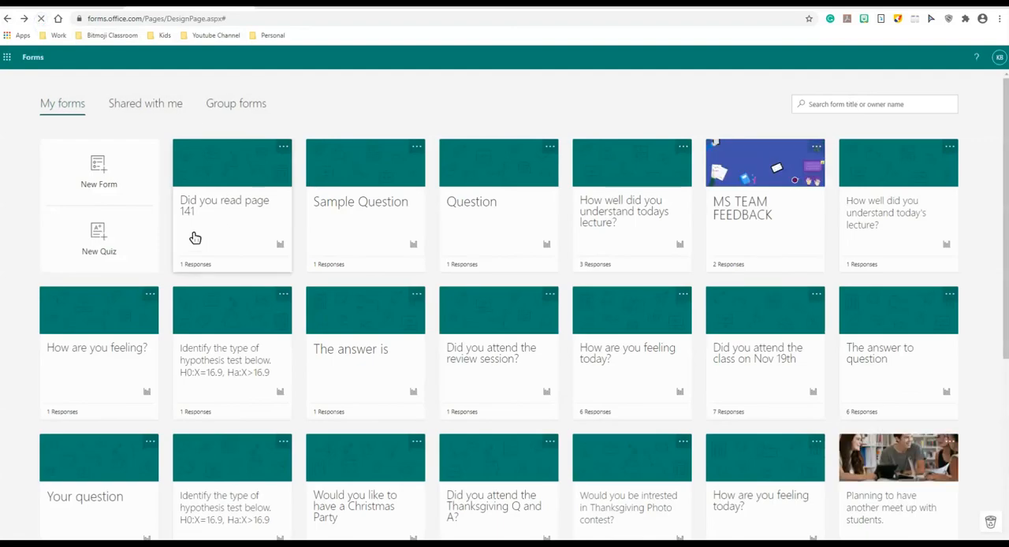
Review the responses of the "Did you read page 141" form, and switch back to Microsoft Teams.
{"action": "left_click", "coordinate": [220, 234]}
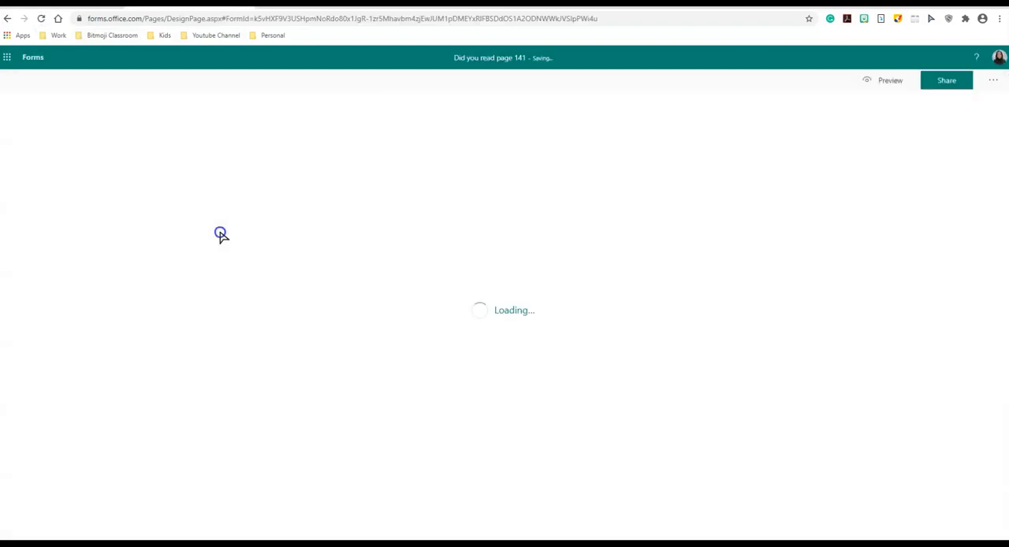
{"action": "left_click", "coordinate": [591, 136]}
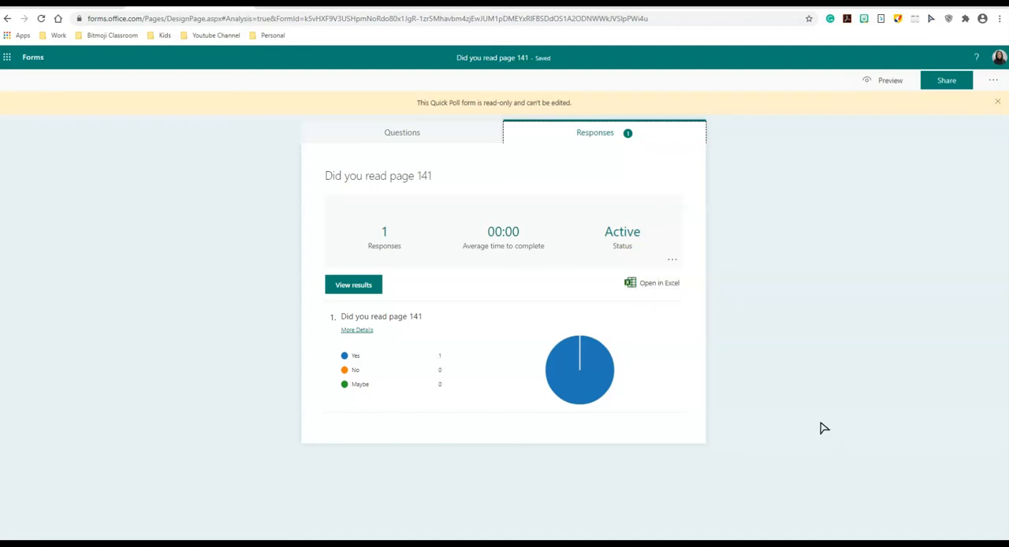
{"action": "key", "text": "alt+Tab"}
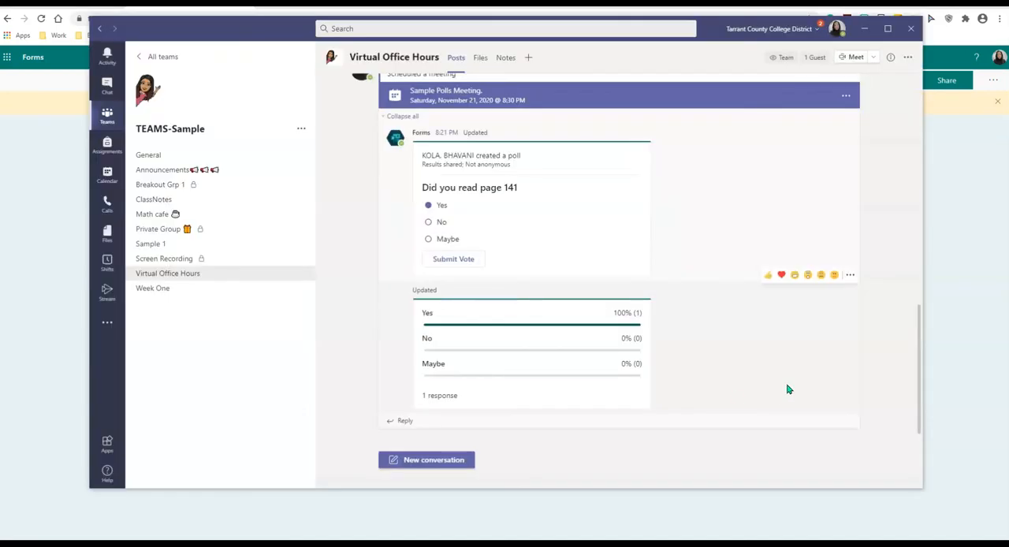